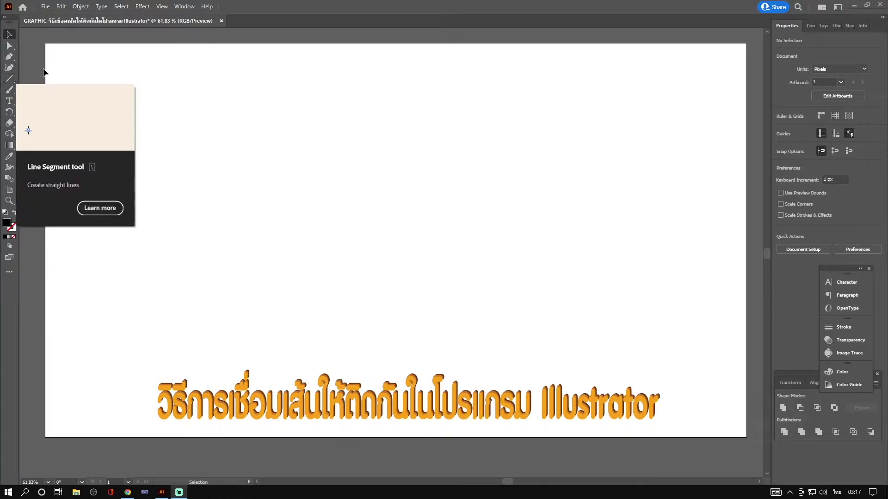
# - Select the Line Segment tool to draw straight lines above the Thai title
pyautogui.click(9, 79)
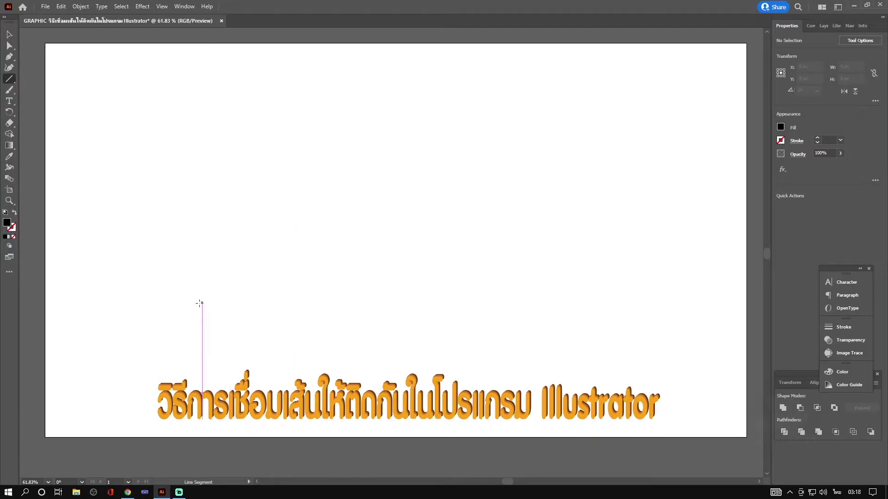
# - Draw a diagonal line rising from lower left and give it an FF8B00 orange stroke
pyautogui.moveTo(194, 305); pyautogui.dragTo(318, 112)
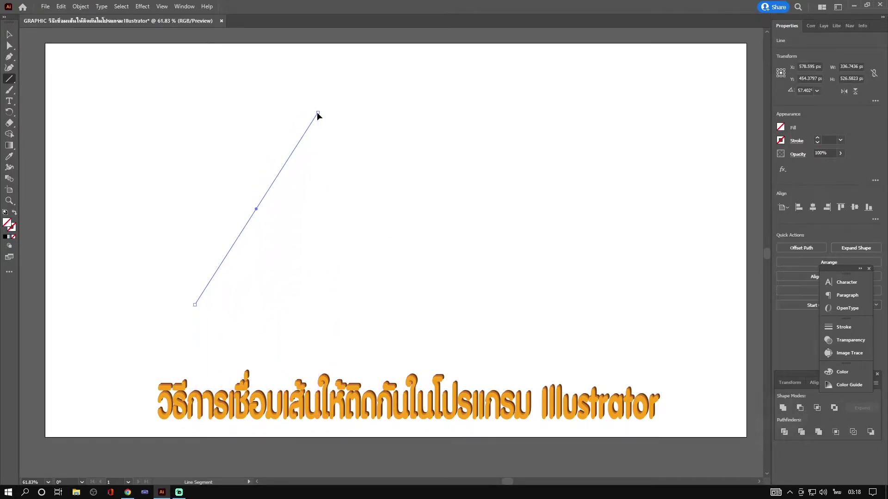
pyautogui.doubleClick(12, 227)
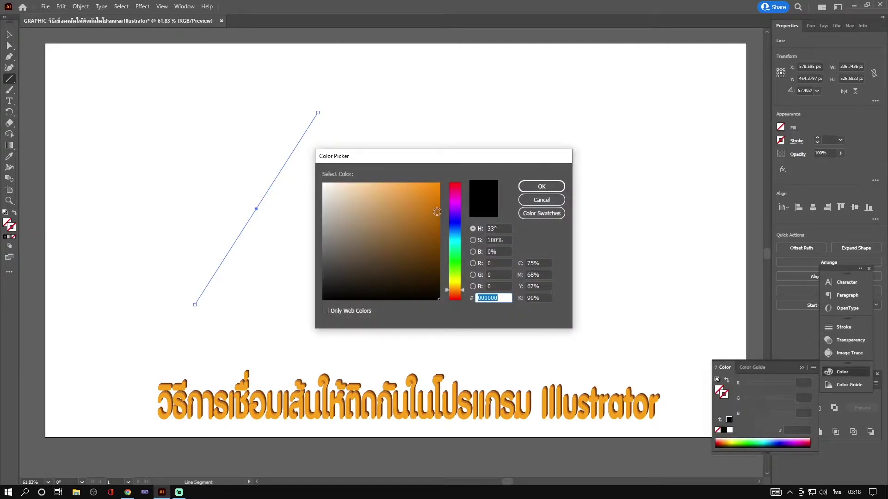
pyautogui.write('FF8B00')
pyautogui.click(536, 186)
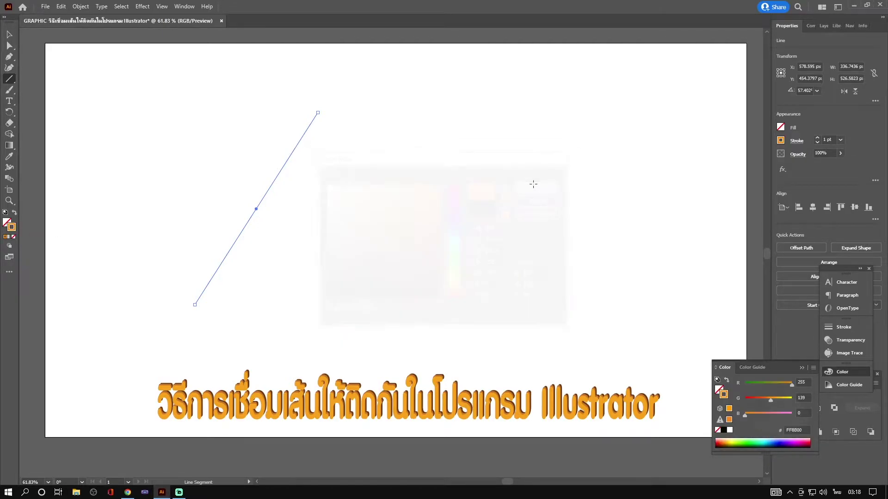
# - Raise the orange line's stroke weight to 31 pt
pyautogui.click(817, 141)
pyautogui.click(817, 140)
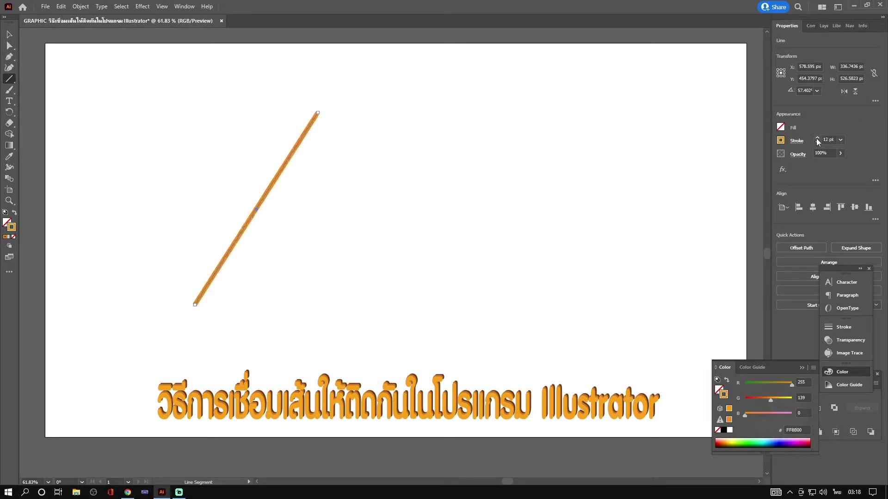
pyautogui.click(817, 140)
pyautogui.click(818, 140)
pyautogui.click(841, 140)
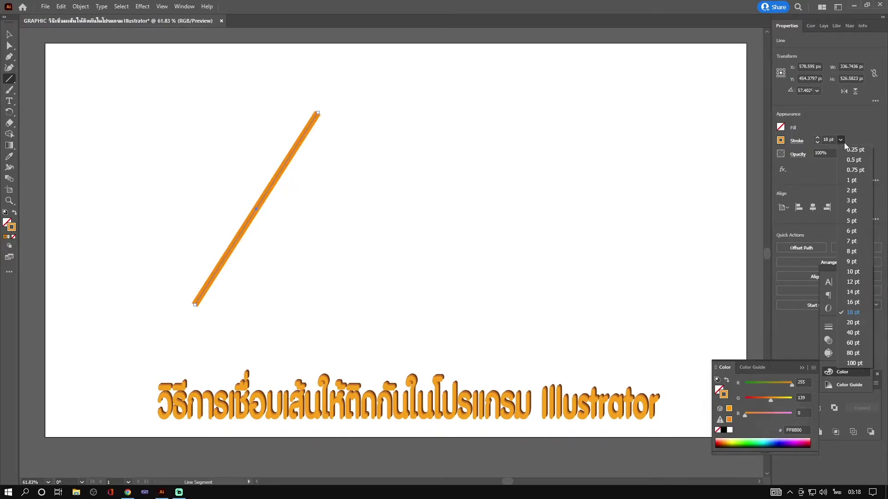
pyautogui.click(854, 323)
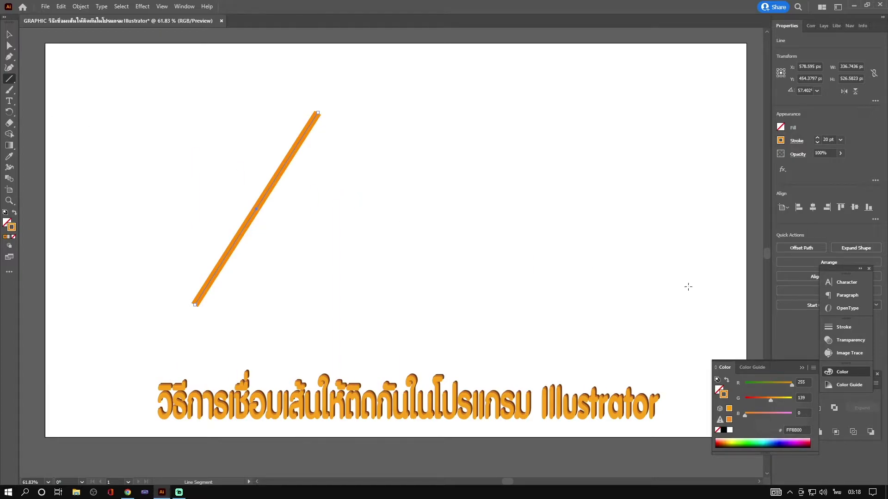
pyautogui.click(817, 137)
pyautogui.click(817, 138)
pyautogui.click(817, 138)
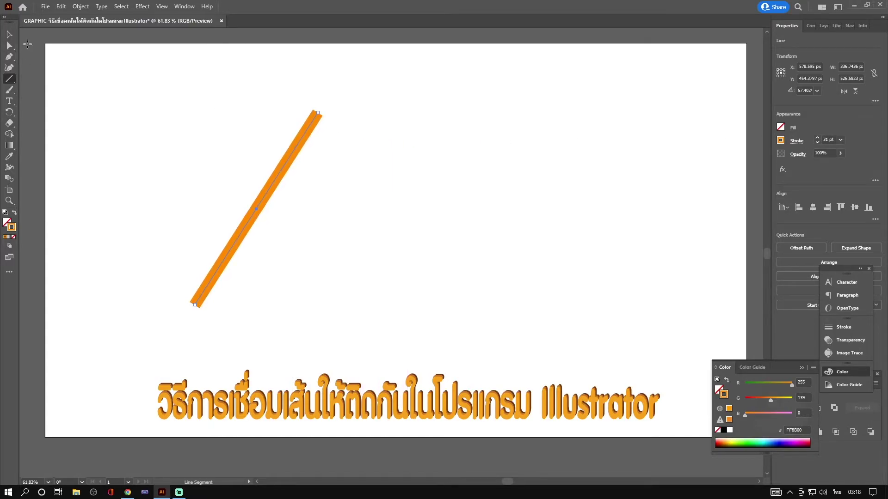
pyautogui.click(9, 36)
# - Duplicate the orange line and move the copy up and to the right
pyautogui.press('a')
pyautogui.hotkey('ctrl', 'v')
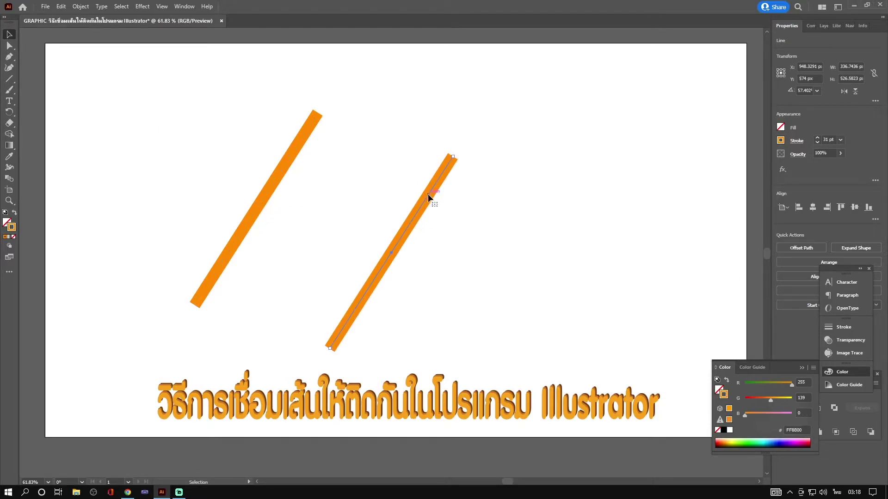
pyautogui.moveTo(428, 198); pyautogui.dragTo(493, 160)
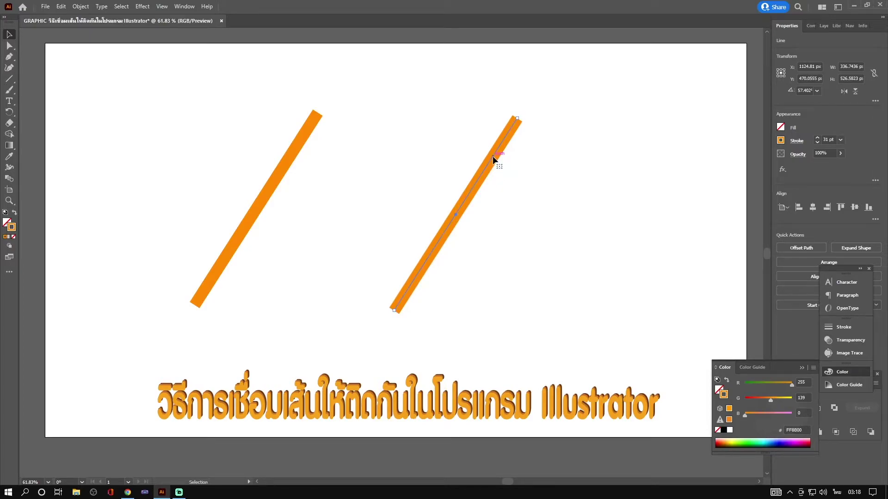
# - Reflect the copy across the vertical axis so the two lines lean together
pyautogui.rightClick(493, 160)
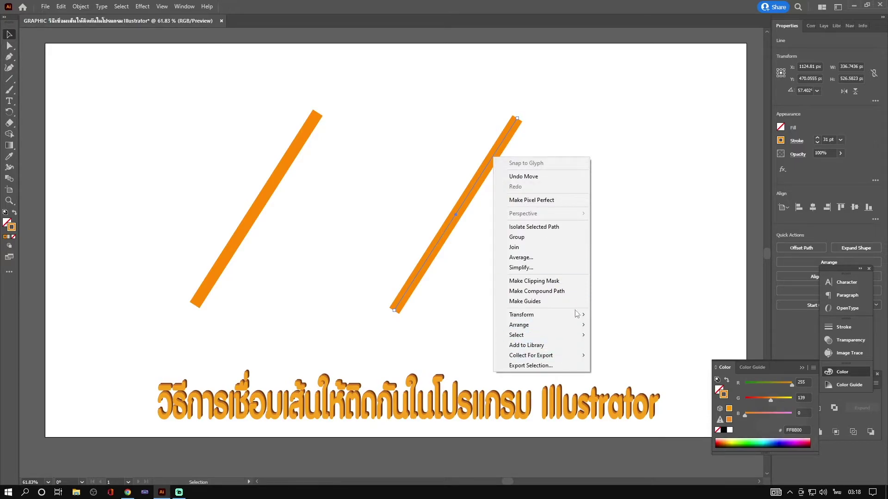
pyautogui.moveTo(521, 315)
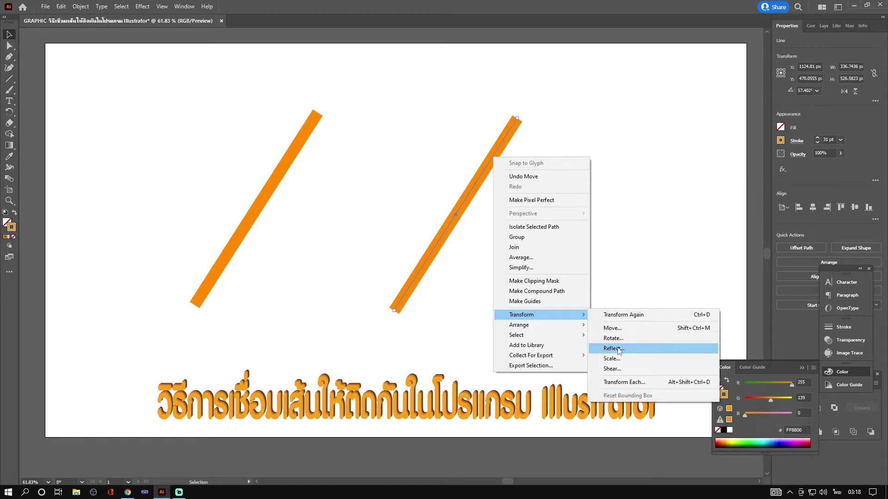
pyautogui.click(620, 349)
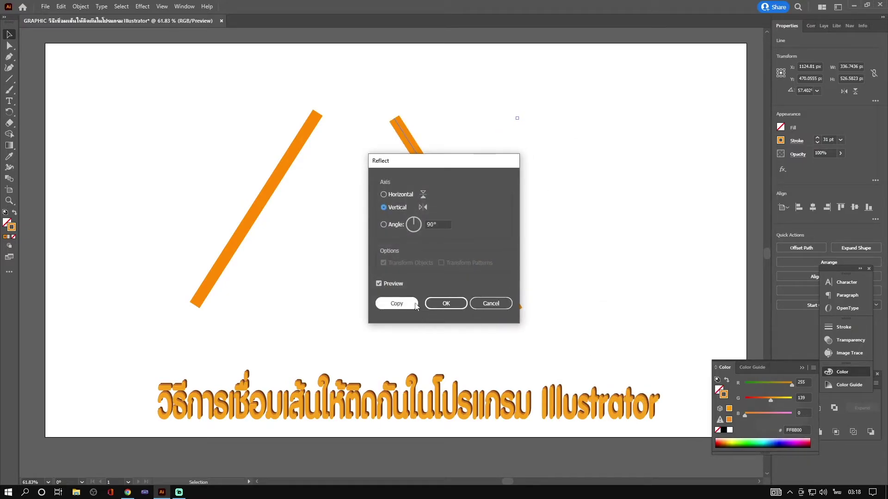
pyautogui.click(446, 303)
pyautogui.click(477, 150)
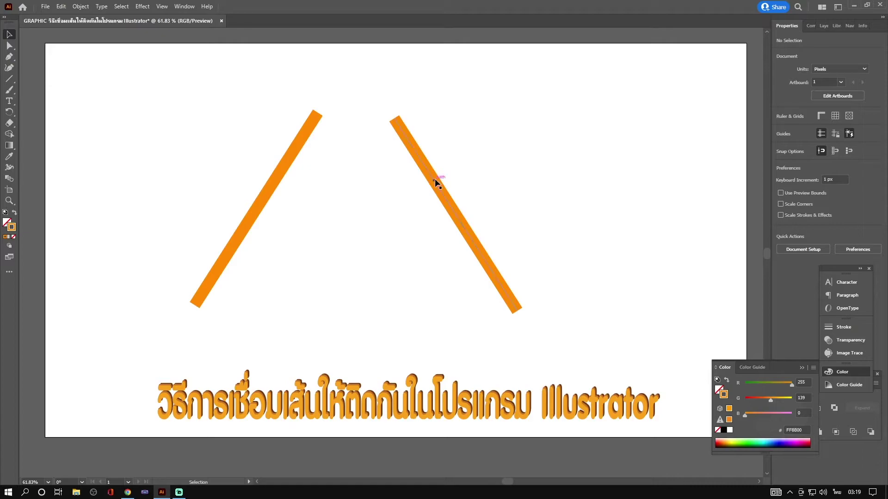
pyautogui.moveTo(436, 178); pyautogui.dragTo(468, 174)
pyautogui.moveTo(210, 145); pyautogui.dragTo(302, 208)
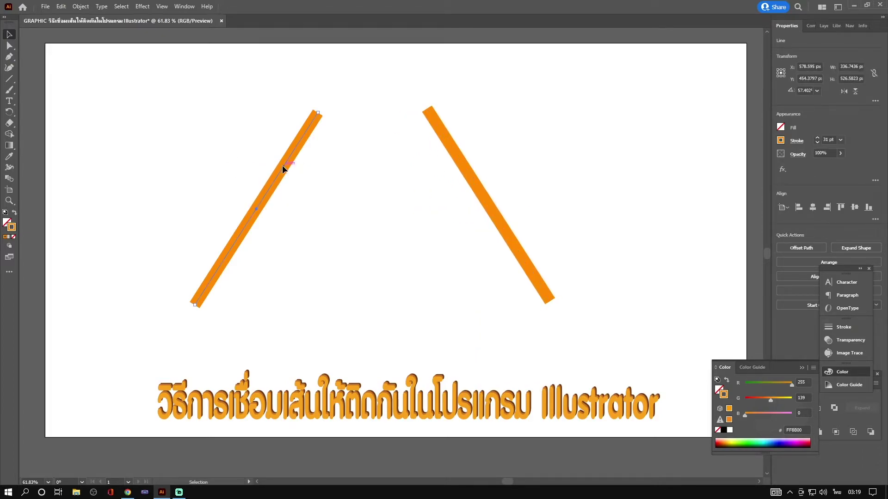
# - Move the left line right and the right line left until their tops touch
pyautogui.moveTo(284, 169); pyautogui.dragTo(343, 164)
pyautogui.moveTo(464, 166); pyautogui.dragTo(414, 165)
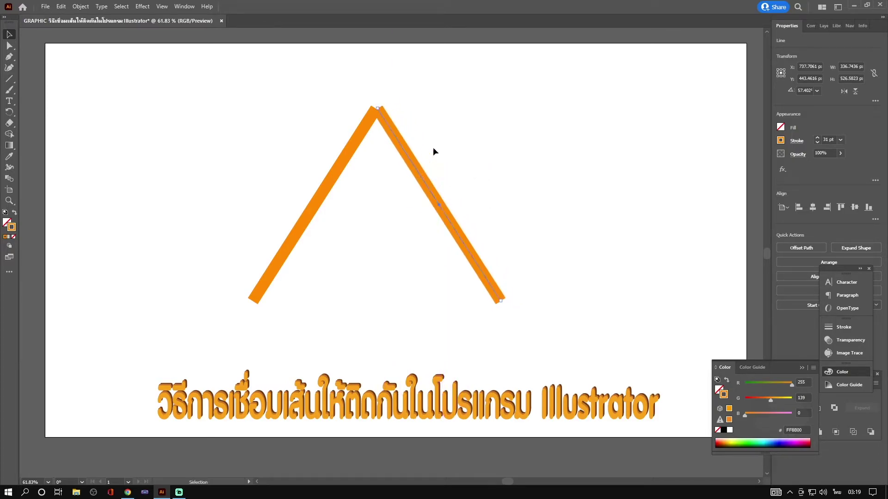
pyautogui.click(433, 146)
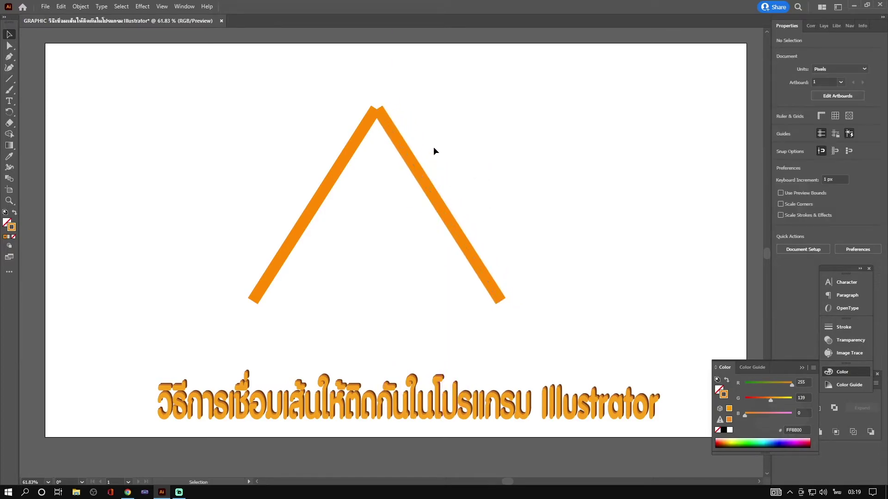
# - Place the right line's top anchor on the left line's peak anchor, near X 910.95, Y 180.17 px
pyautogui.click(9, 48)
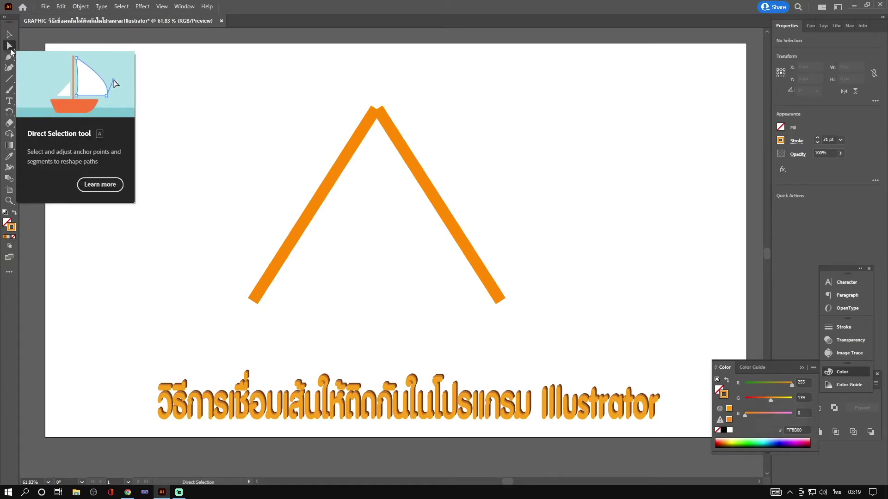
pyautogui.moveTo(381, 111); pyautogui.dragTo(378, 111)
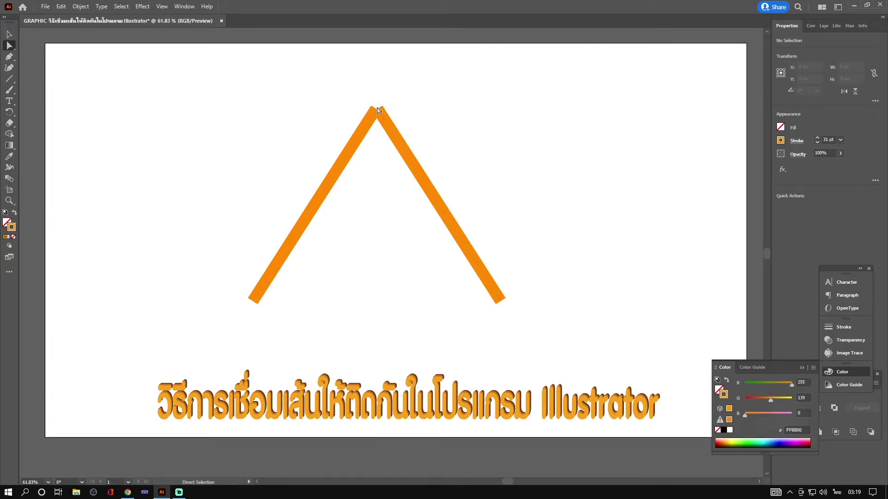
pyautogui.moveTo(379, 113); pyautogui.dragTo(380, 112)
pyautogui.click(8, 39)
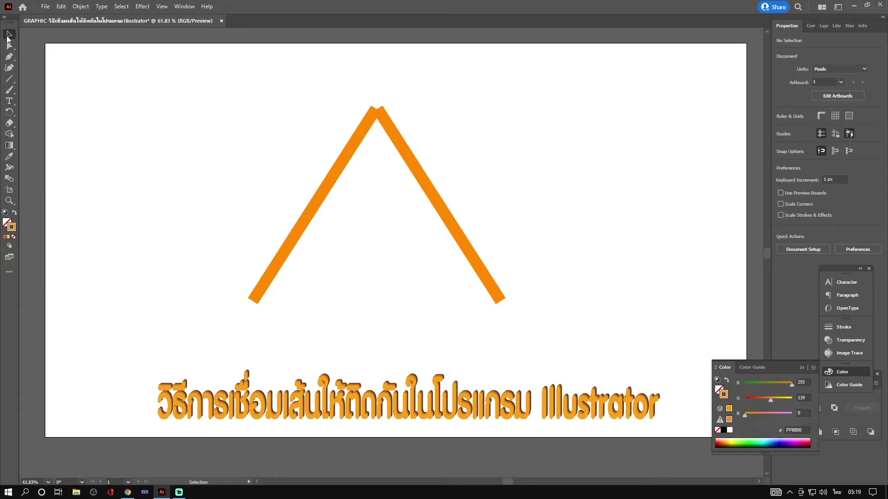
pyautogui.click(308, 214)
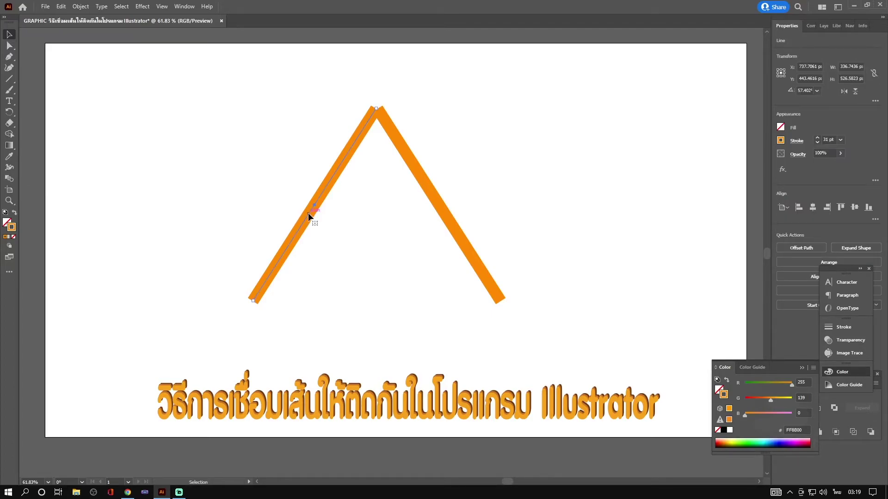
pyautogui.click(10, 45)
pyautogui.click(253, 301)
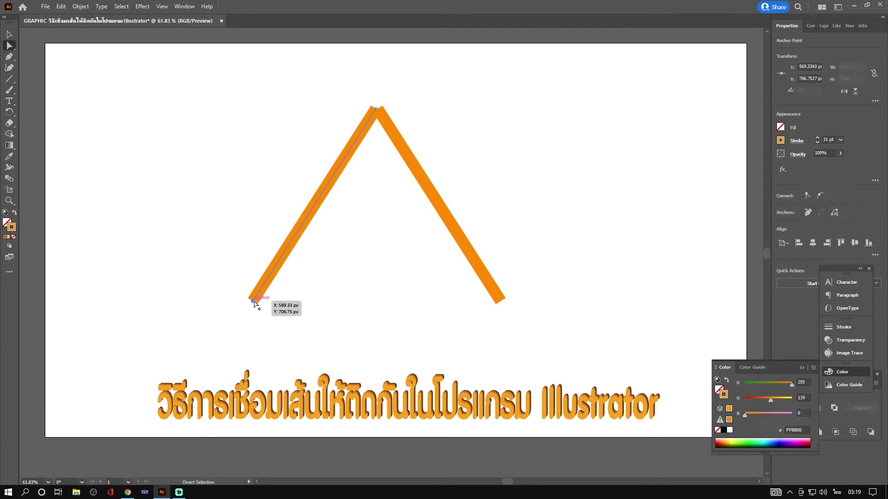
pyautogui.click(375, 108)
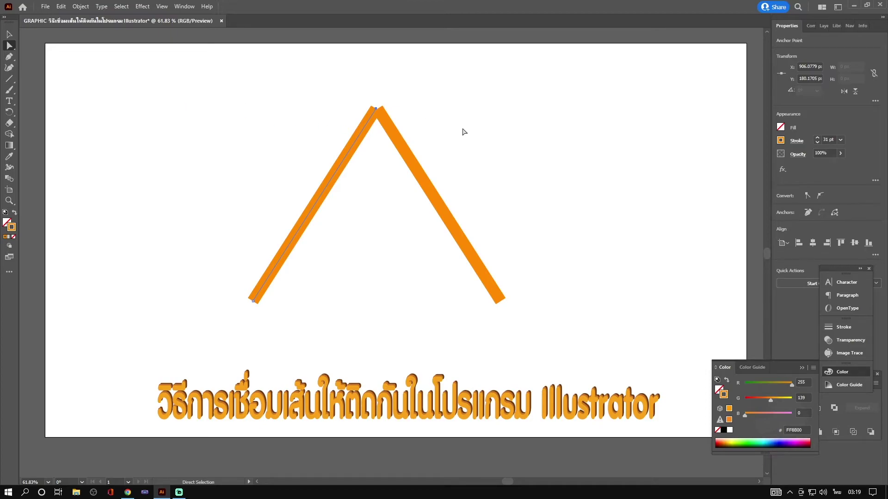
pyautogui.click(401, 126)
pyautogui.moveTo(381, 108); pyautogui.dragTo(377, 110)
# - Zoom in on the peak, select both top anchors, and average them with Ctrl+Alt+Shift+J
pyautogui.hotkey('alt', 'shift')
pyautogui.hotkey('ctrl', '+')
pyautogui.hotkey('ctrl', '+')
pyautogui.hotkey('ctrl', '+')
pyautogui.hotkey('ctrl', '+')
pyautogui.hotkey('ctrl', '+')
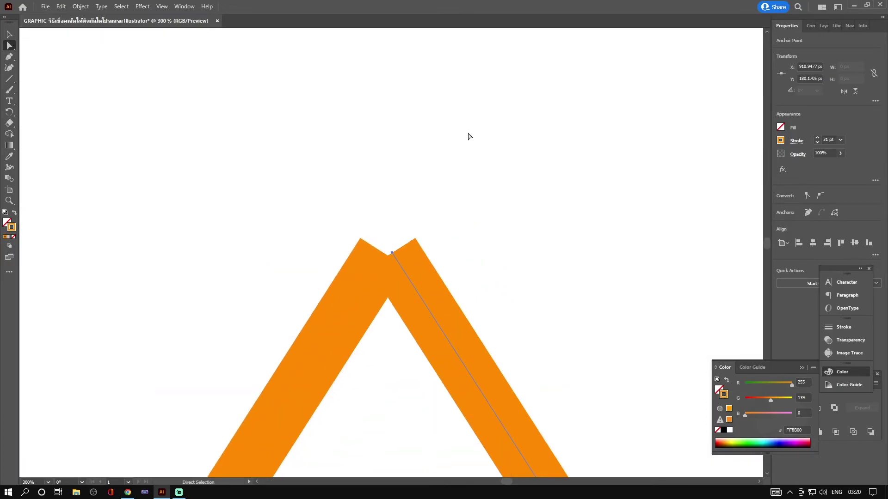
pyautogui.click(393, 254)
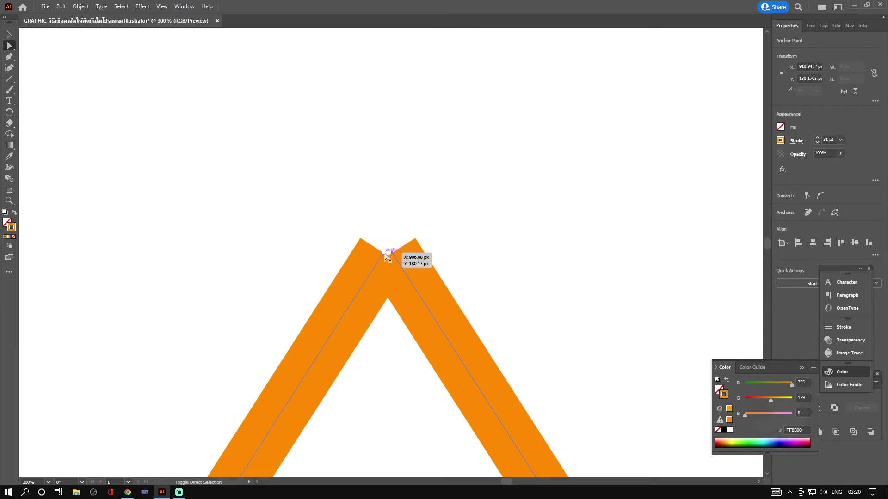
pyautogui.keyDown('shift'); pyautogui.click(383, 256); pyautogui.keyUp('shift')
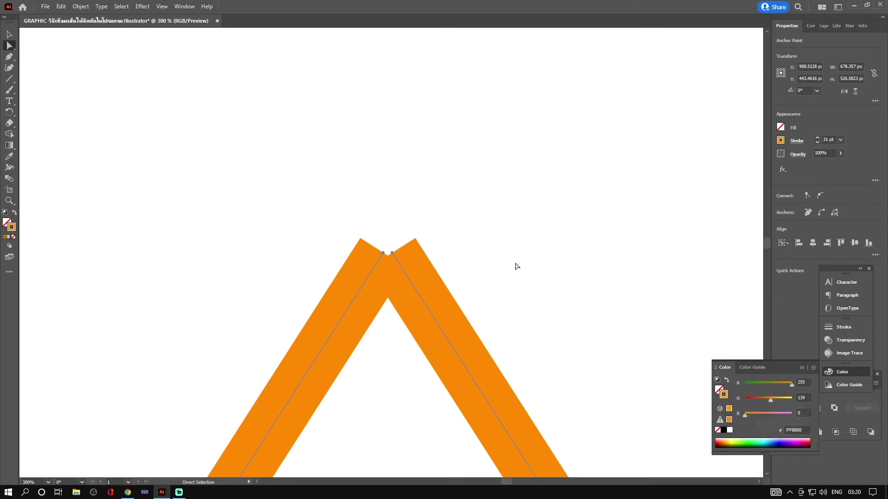
pyautogui.hotkey('ctrl', 'alt', 'shift', 'j')
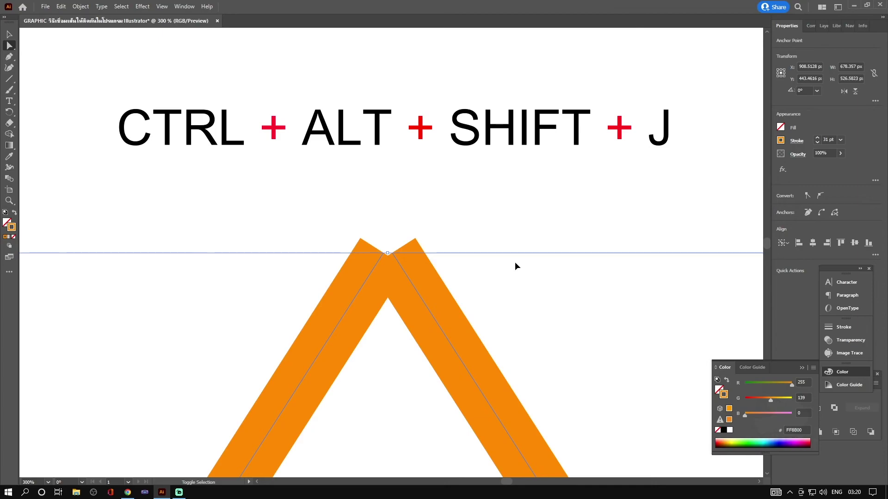
# - Join the two orange lines into one path with a sharp corner at the peak (Ctrl+J)
pyautogui.hotkey('ctrl', 'j')
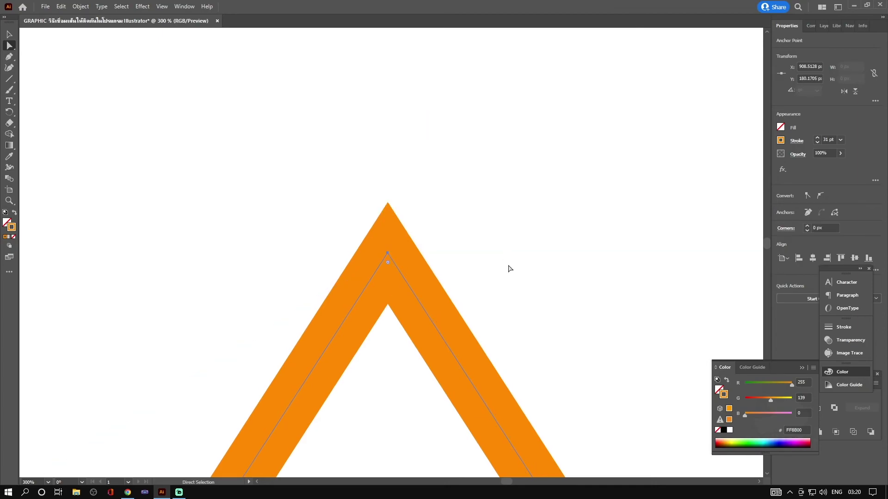
pyautogui.moveTo(387, 253); pyautogui.dragTo(388, 254)
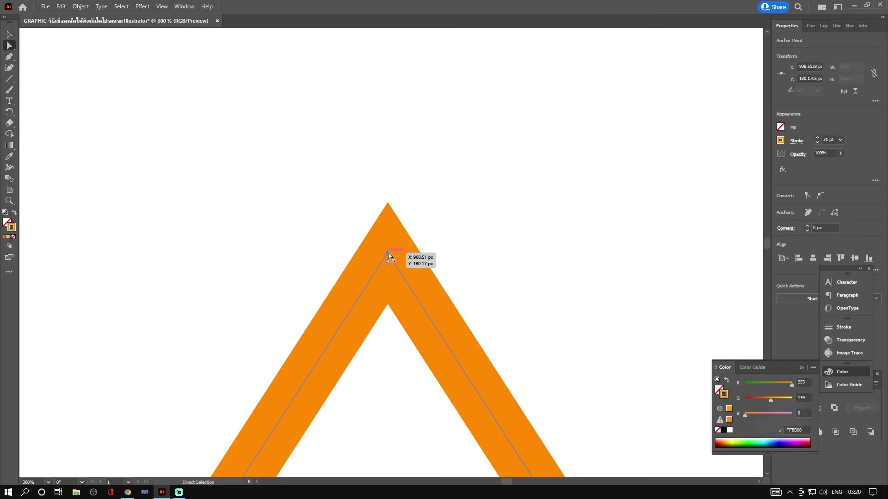
pyautogui.moveTo(389, 255); pyautogui.dragTo(388, 255)
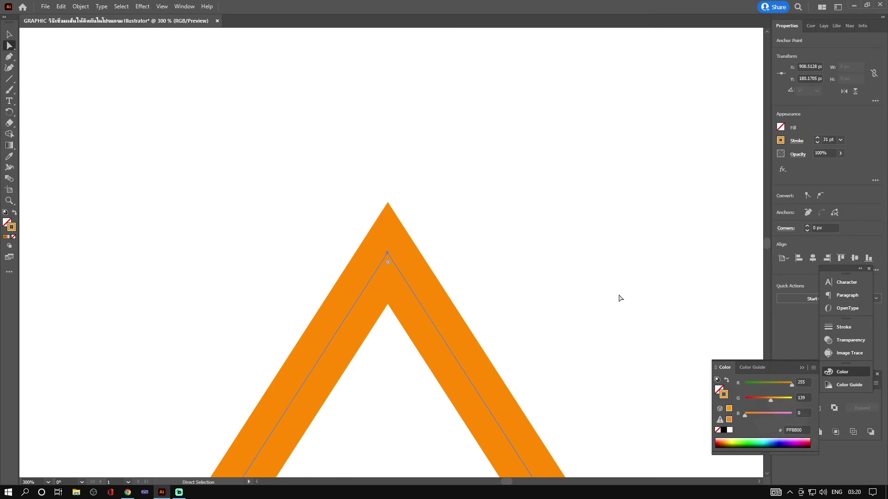